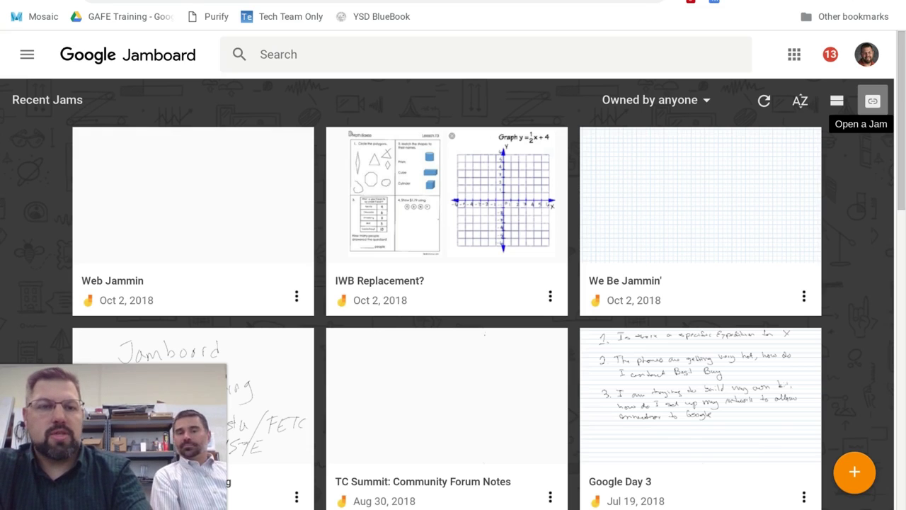
Step: Create a new blank Untitled Jam and bring up the pen style choices
{"action": "left_click", "coordinate": [872, 101]}
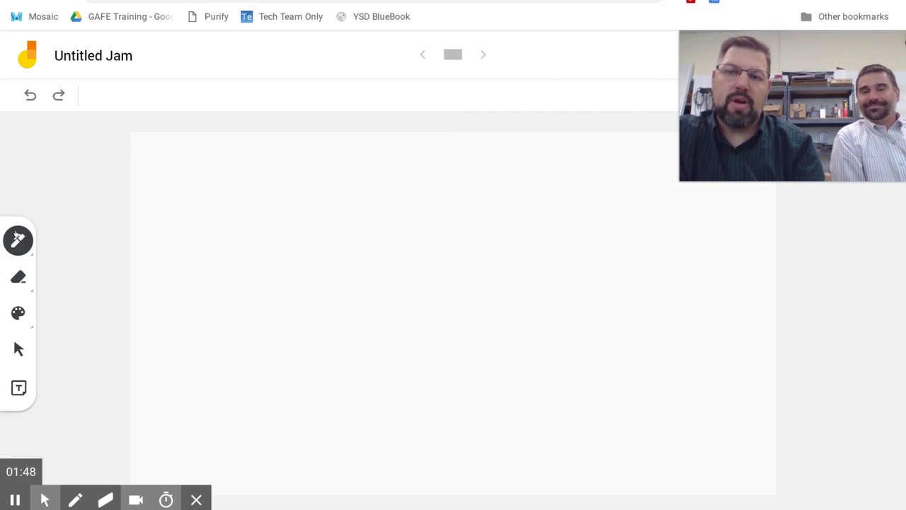
{"action": "left_click", "coordinate": [18, 240]}
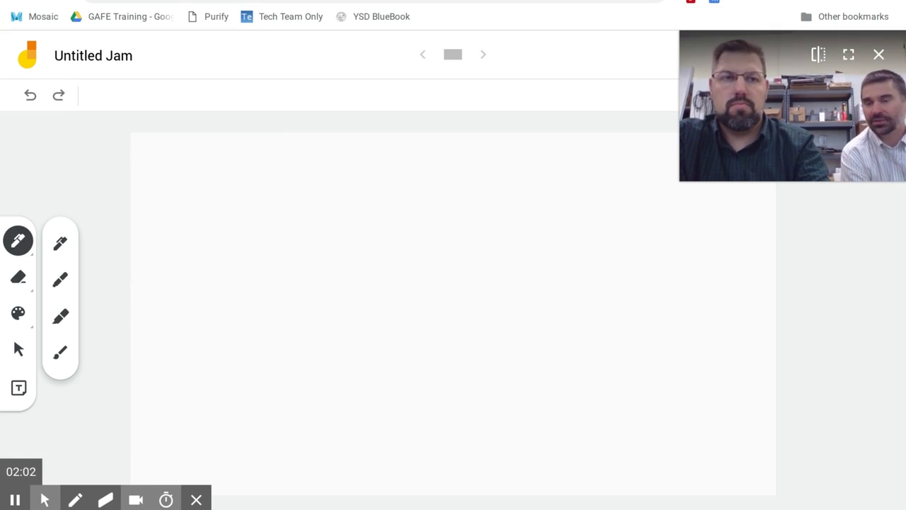
{"action": "mouse_move", "coordinate": [793, 106]}
{"action": "left_mouse_down"}
{"action": "mouse_move", "coordinate": [633, 137]}
{"action": "mouse_move", "coordinate": [142, 361]}
{"action": "mouse_move", "coordinate": [113, 439]}
{"action": "left_mouse_up"}
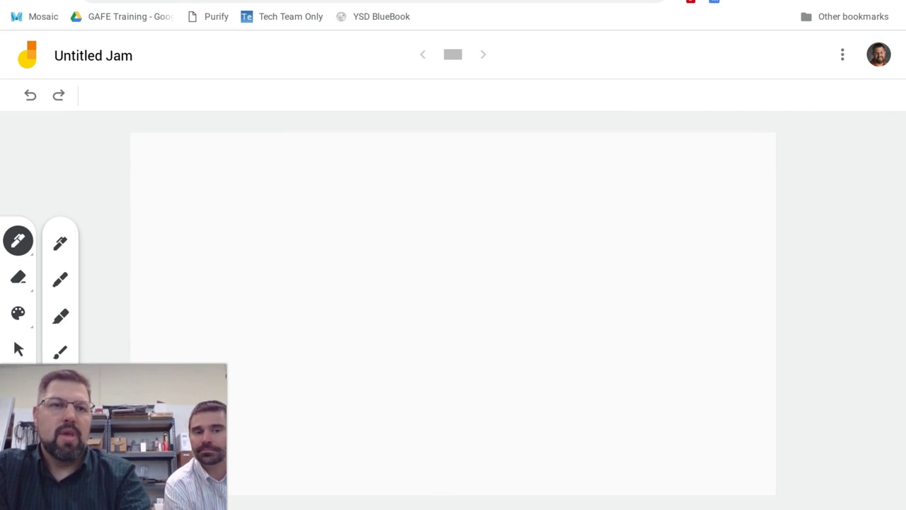
Step: Invite a school-domain colleague with Can edit access and send the invitation
{"action": "left_click", "coordinate": [842, 55]}
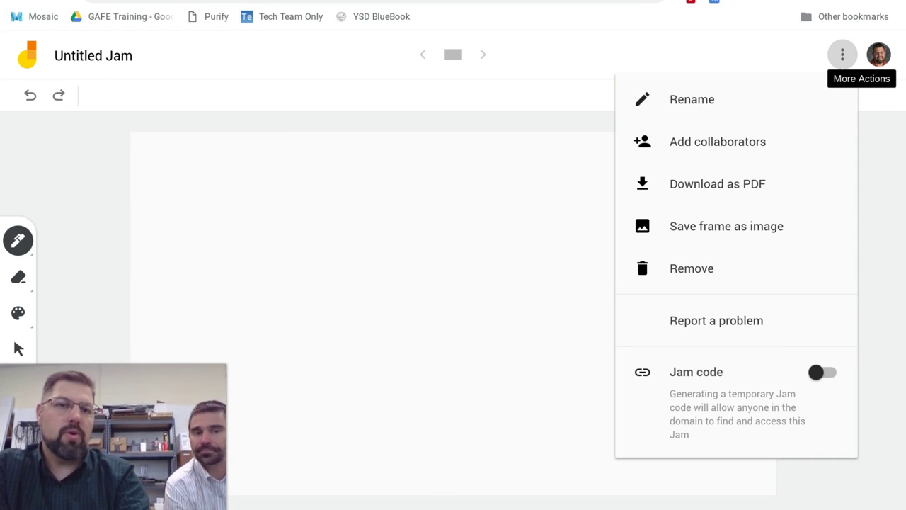
{"action": "left_click", "coordinate": [701, 139]}
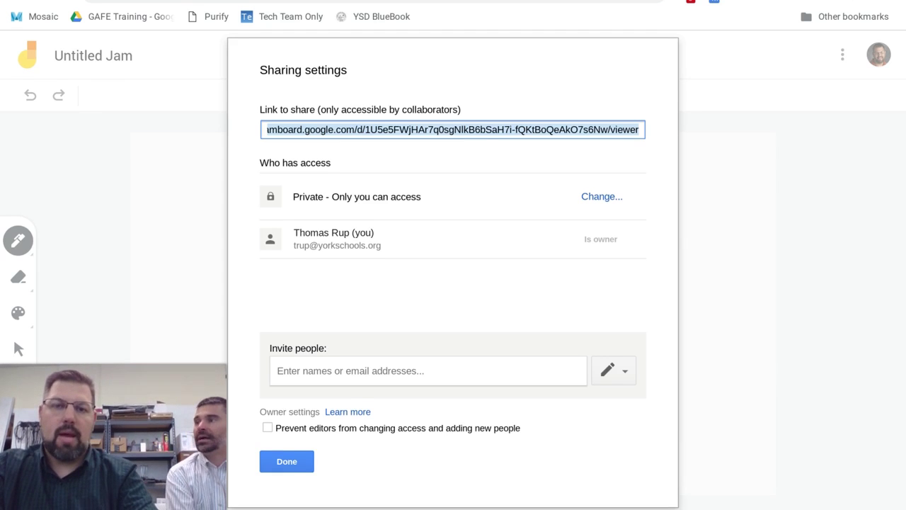
{"action": "left_click", "coordinate": [429, 371]}
{"action": "type", "text": "elaw"}
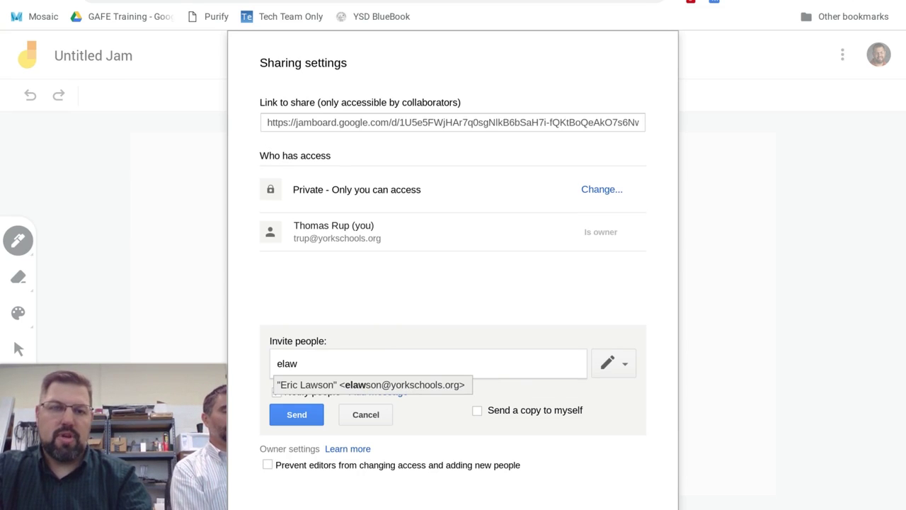
{"action": "key", "text": "Return"}
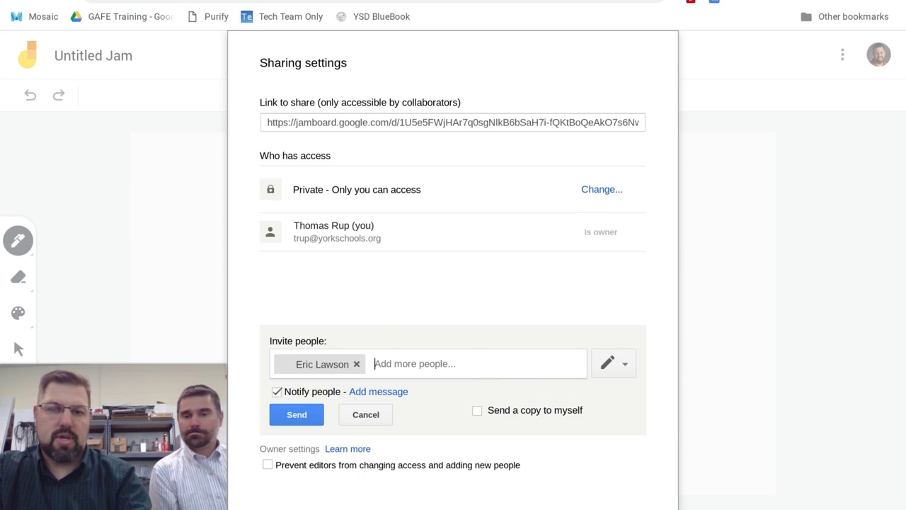
{"action": "left_click", "coordinate": [613, 363]}
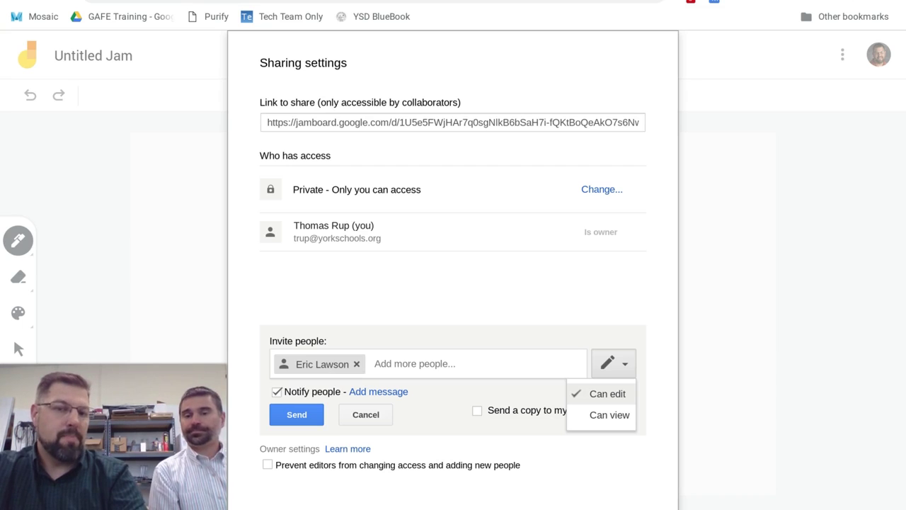
{"action": "left_click", "coordinate": [296, 414]}
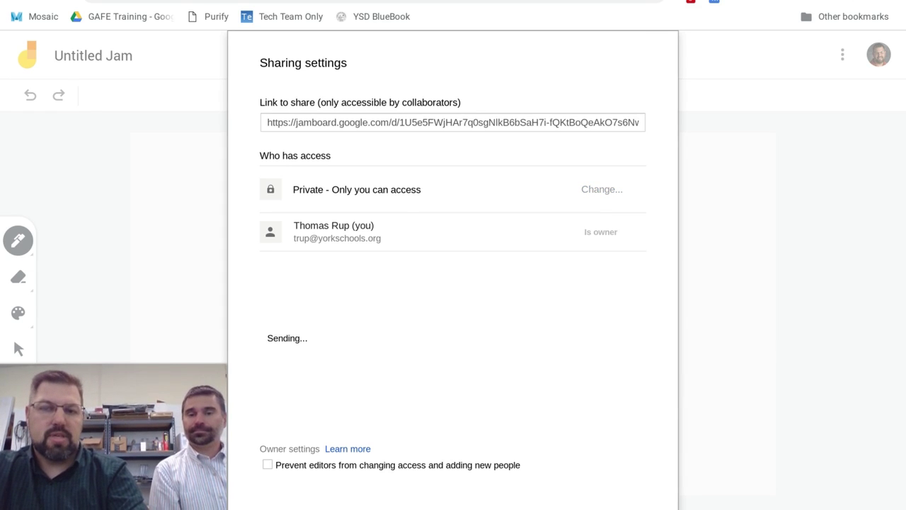
Step: Close the Sharing settings dialog with Done
{"action": "left_click", "coordinate": [288, 452]}
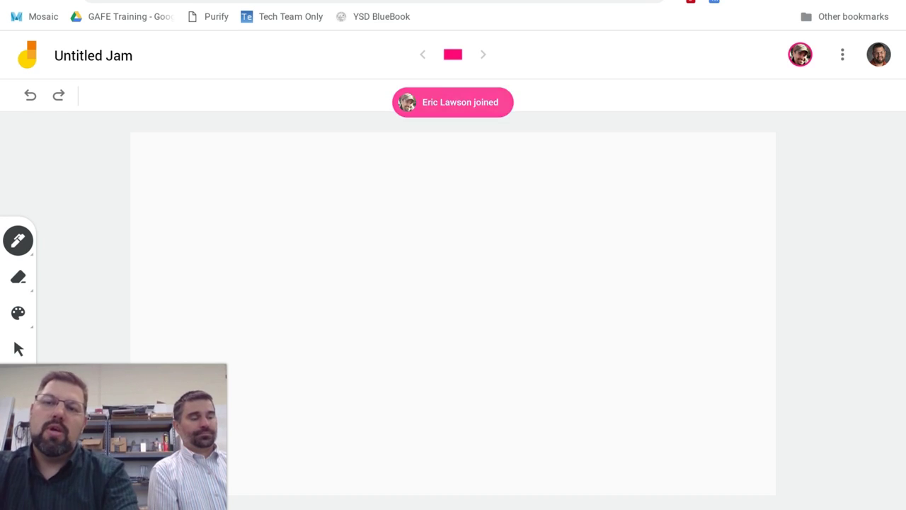
Step: Switch to the broad marker pen in teal
{"action": "left_click", "coordinate": [17, 240]}
{"action": "left_click", "coordinate": [18, 312]}
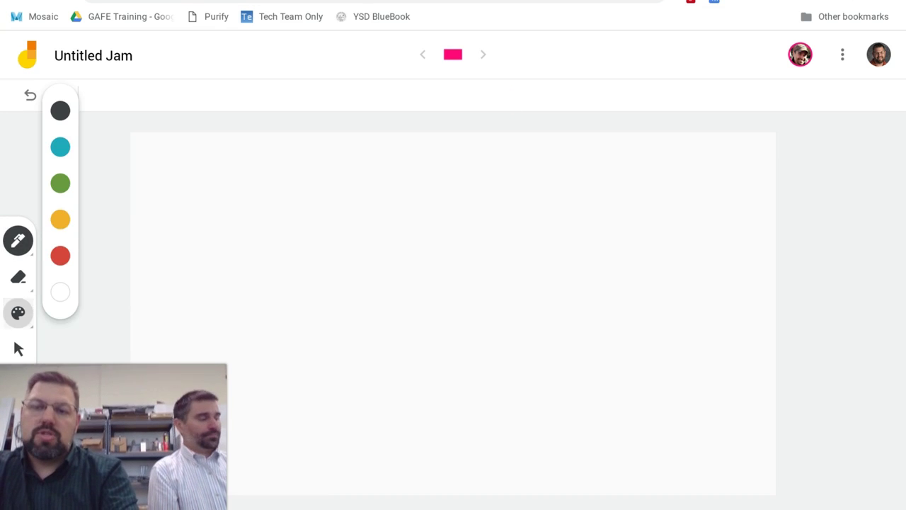
{"action": "left_click", "coordinate": [61, 145]}
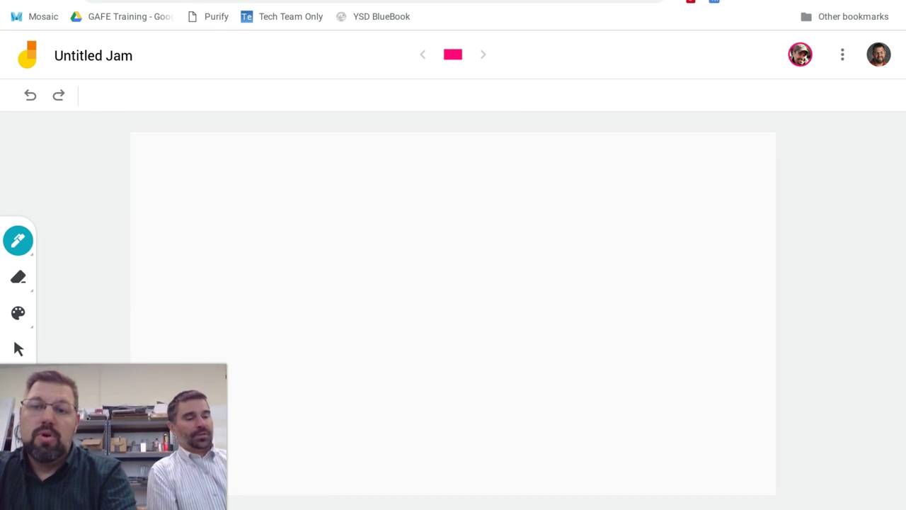
{"action": "left_click", "coordinate": [18, 240]}
{"action": "left_click", "coordinate": [55, 315]}
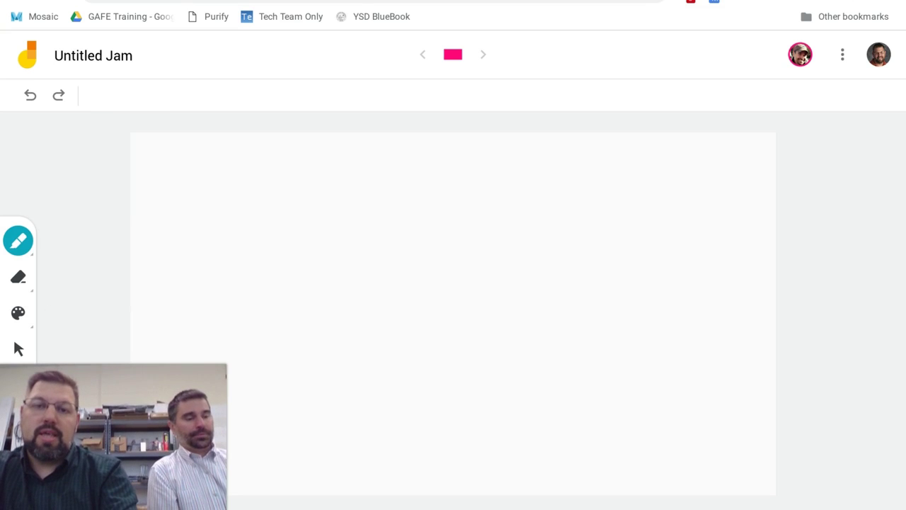
Step: Draw a looping scribble plus long vertical and horizontal teal lines across the frame
{"action": "mouse_move", "coordinate": [425, 252]}
{"action": "left_mouse_down"}
{"action": "mouse_move", "coordinate": [310, 346]}
{"action": "mouse_move", "coordinate": [315, 373]}
{"action": "left_mouse_up"}
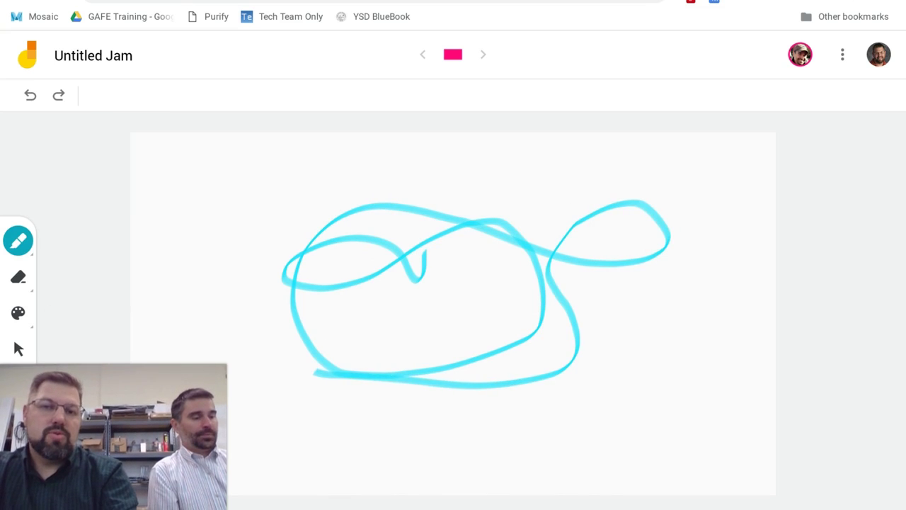
{"action": "left_click_drag", "start_coordinate": [461, 166], "coordinate": [473, 494]}
{"action": "left_click_drag", "start_coordinate": [166, 307], "coordinate": [699, 311]}
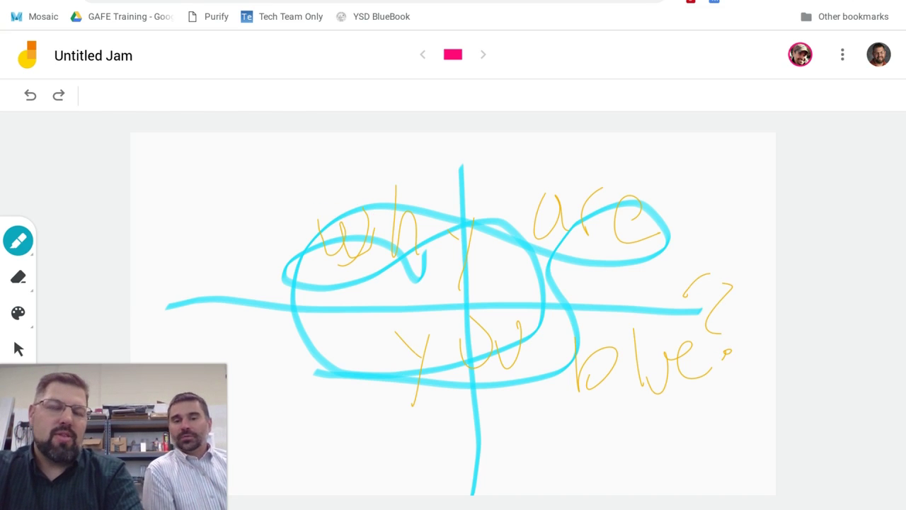
Step: Retitle the jam 'Jamming the web baby' in the Rename Jam dialog
{"action": "left_click", "coordinate": [121, 50]}
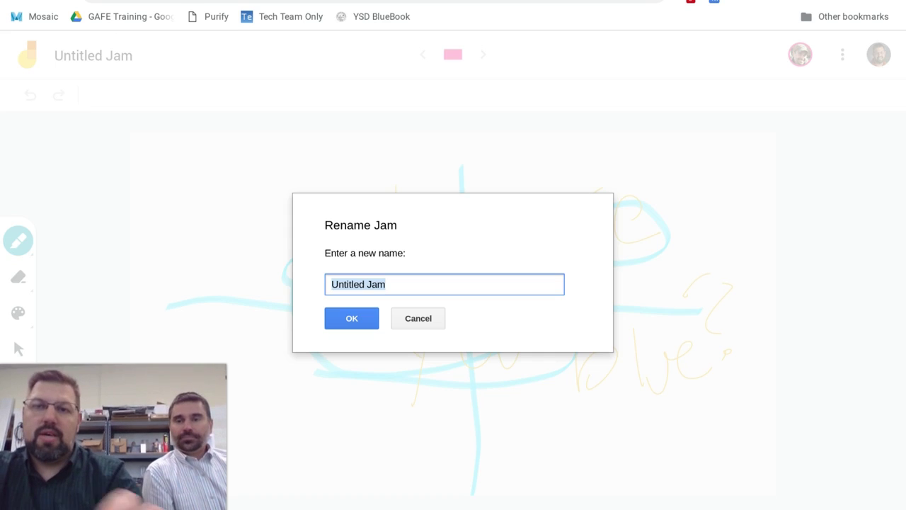
{"action": "type", "text": "J"}
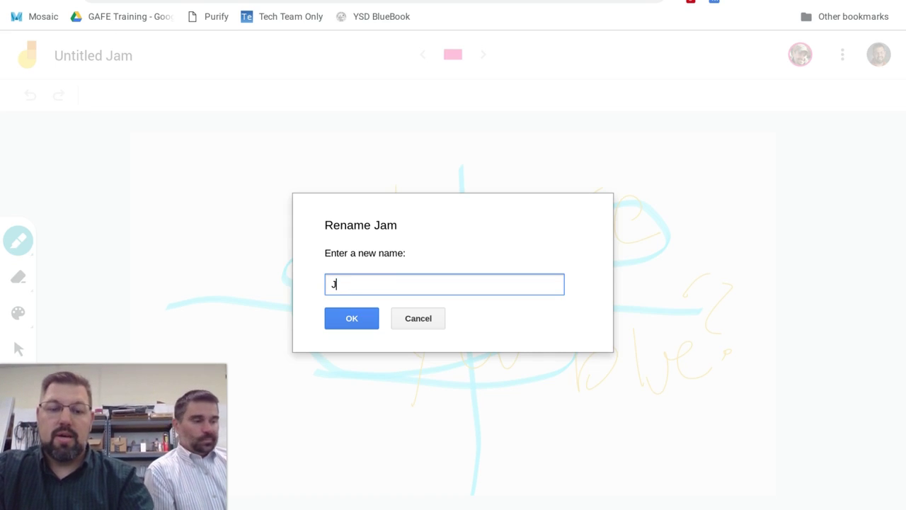
{"action": "type", "text": "amming thewe"}
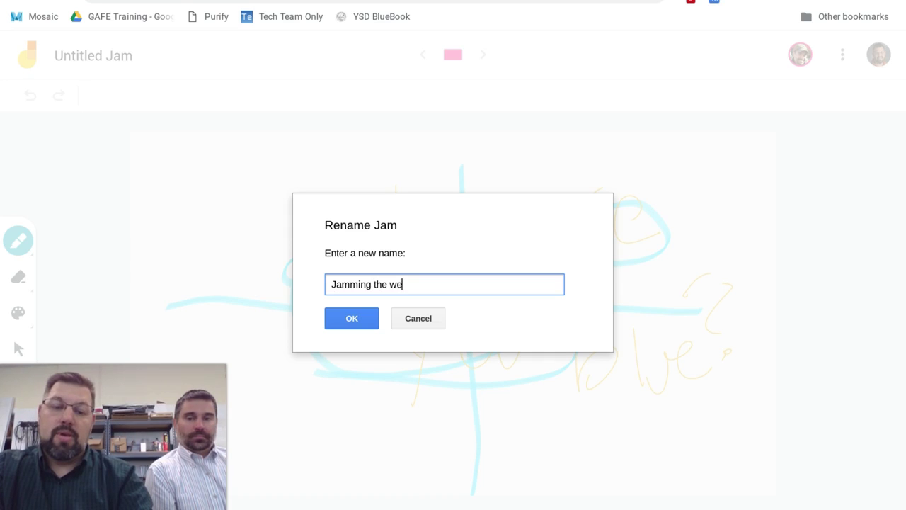
{"action": "type", "text": "y"}
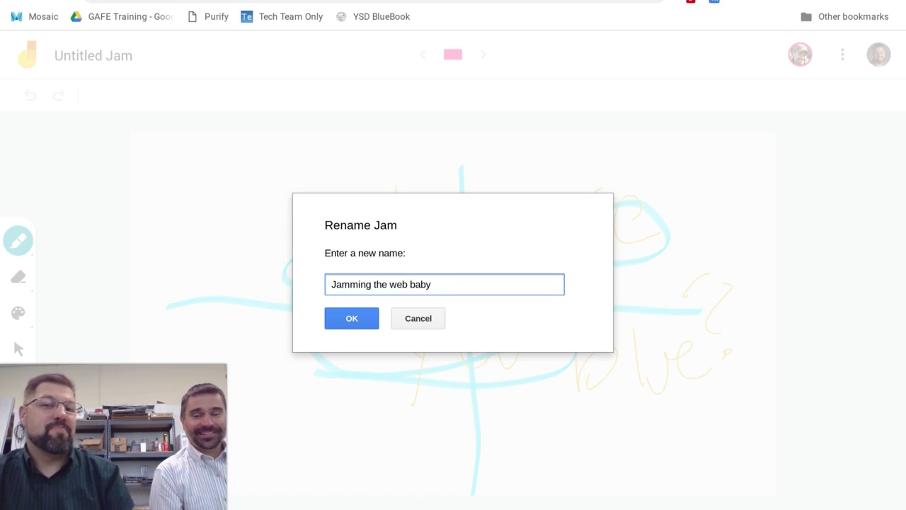
{"action": "left_click", "coordinate": [352, 318]}
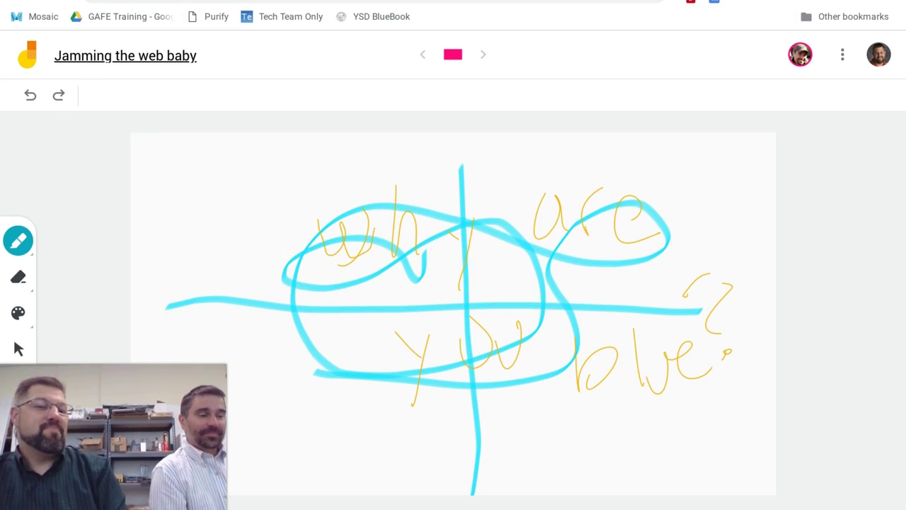